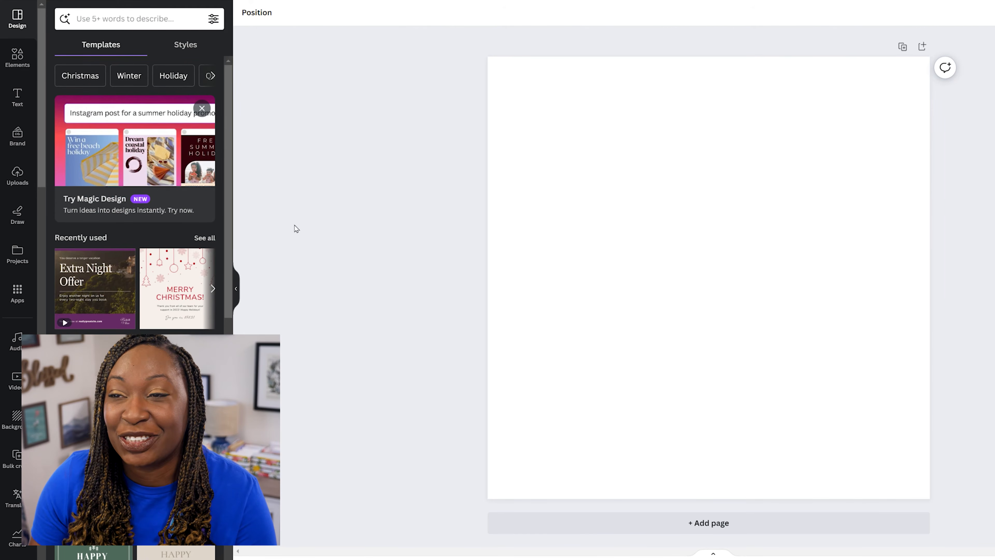
# Search the templates for "new years" and apply the gold-glitter "Happy New Year!" template to the blank page.
pyautogui.click(129, 18)
pyautogui.write('new years')
pyautogui.press('Return')
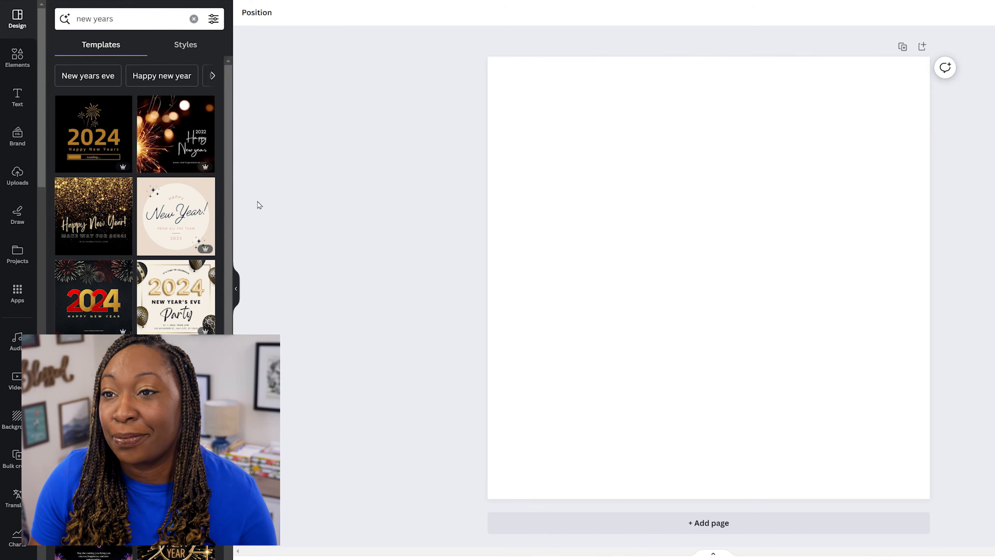
pyautogui.click(98, 207)
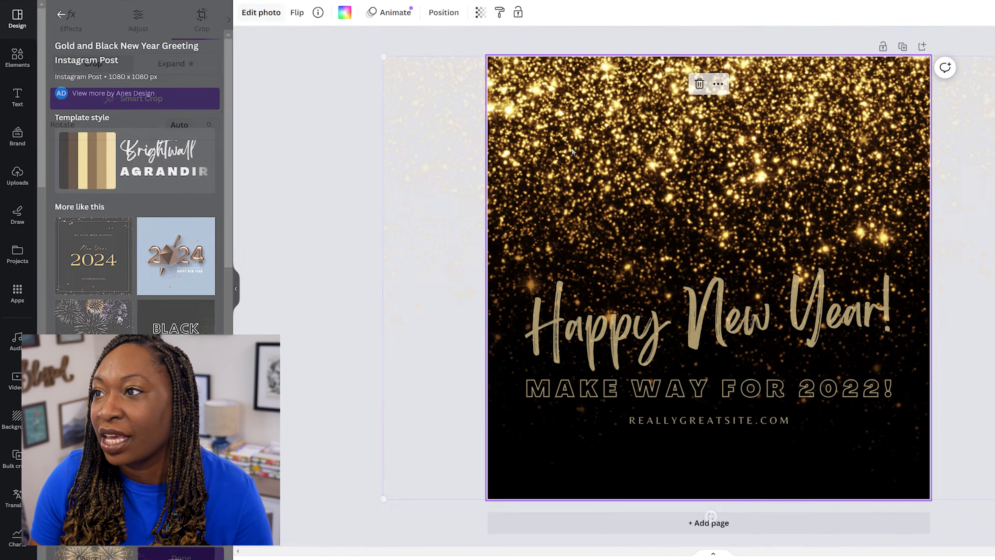
# Flip the gold glitter background photo vertically.
pyautogui.doubleClick(556, 159)
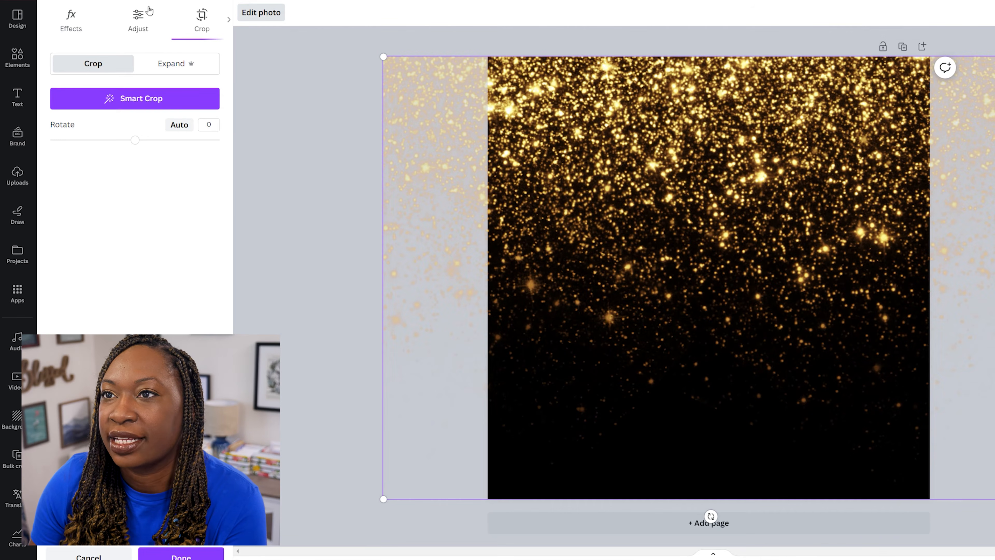
pyautogui.click(137, 12)
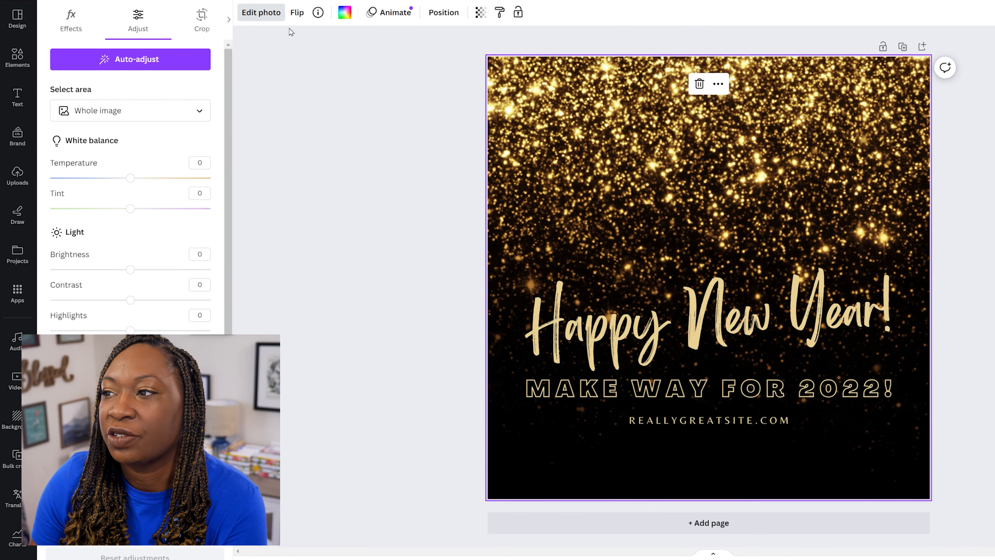
pyautogui.click(297, 13)
pyautogui.click(327, 63)
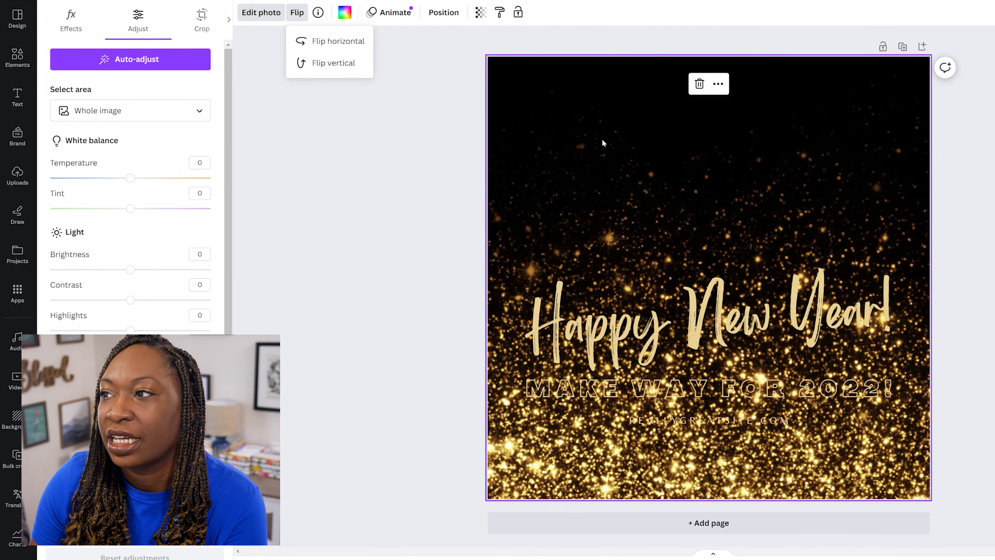
pyautogui.press('Escape')
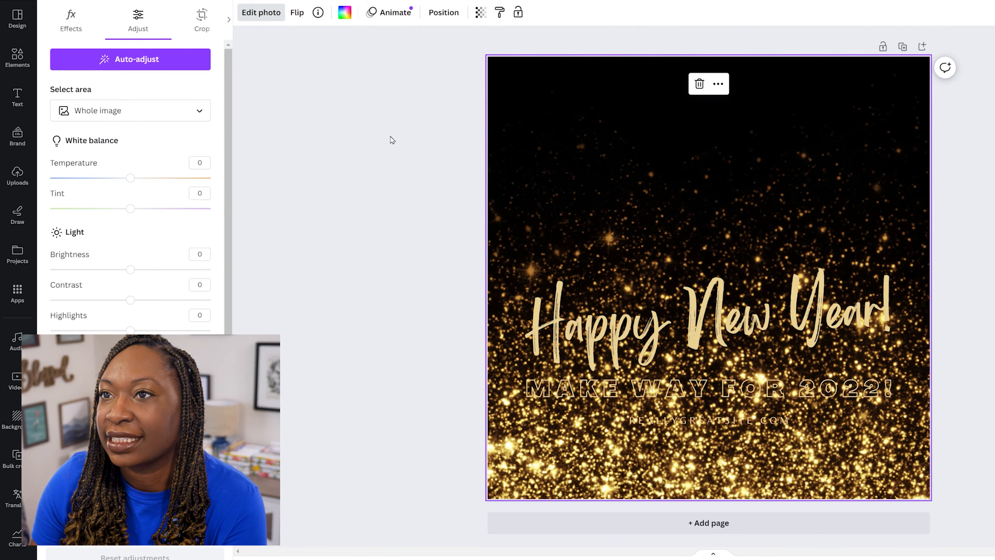
# Enlarge the glitter background photo within its crop frame and apply the crop.
pyautogui.doubleClick(567, 128)
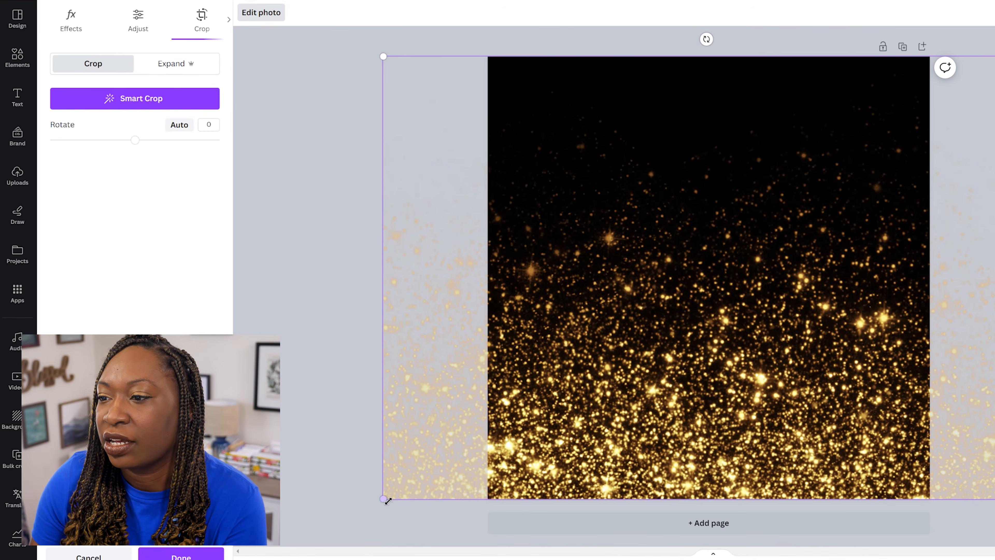
pyautogui.moveTo(374, 515); pyautogui.dragTo(243, 556)
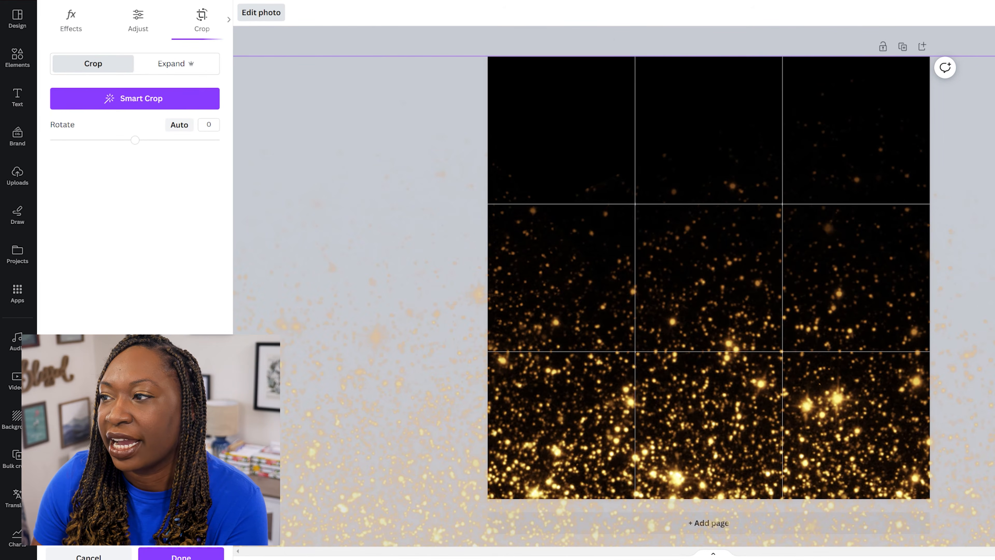
pyautogui.click(196, 554)
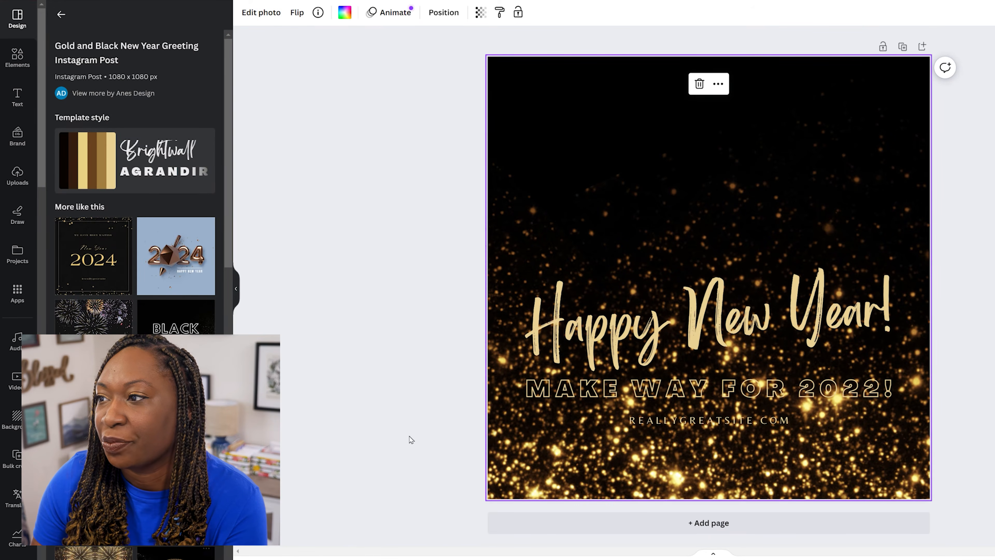
pyautogui.click(399, 279)
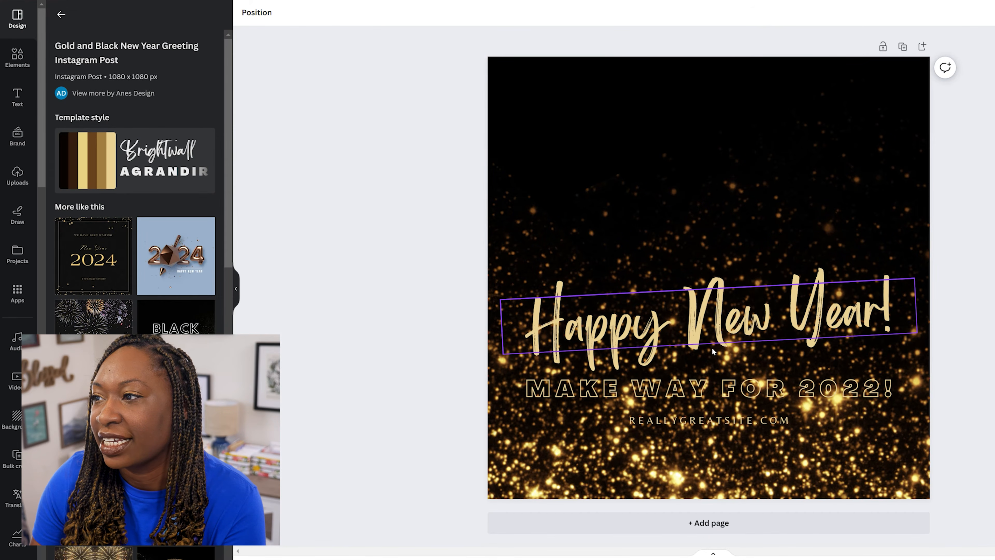
# Delete the website and "MAKE WAY FOR 2022!" lines, and move the "Happy New Year!" heading near the page's lower edge.
pyautogui.click(693, 421)
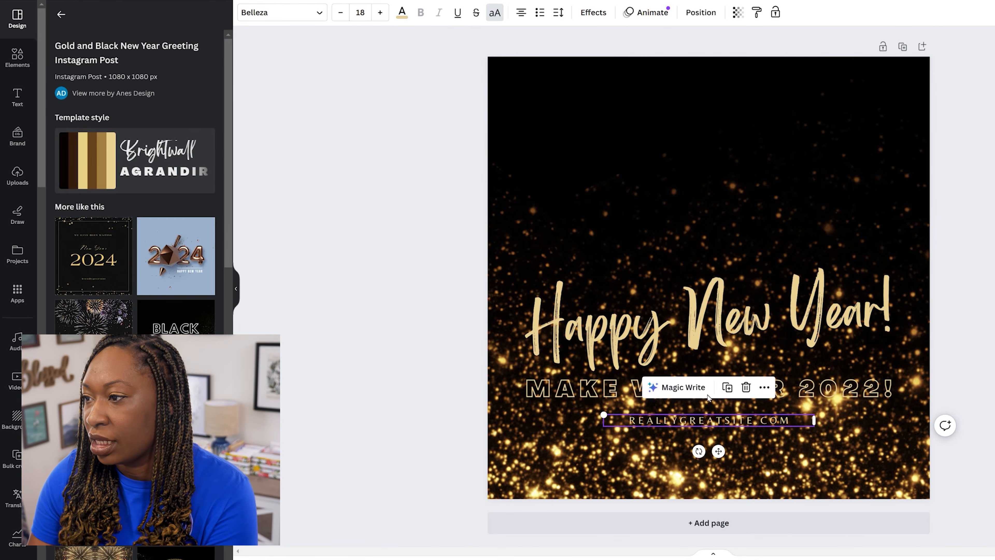
pyautogui.press('Delete')
pyautogui.click(618, 397)
pyautogui.press('Delete')
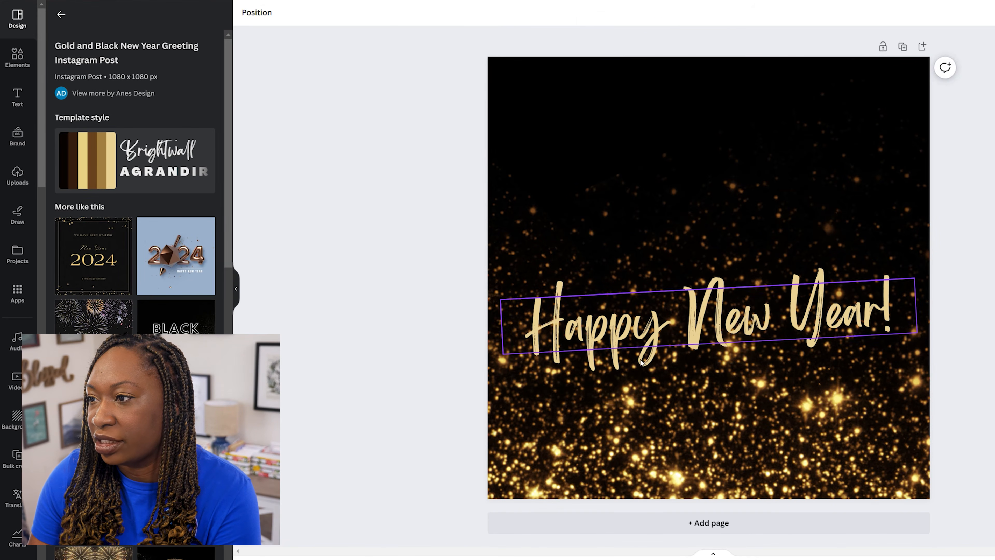
pyautogui.moveTo(638, 369); pyautogui.dragTo(634, 474)
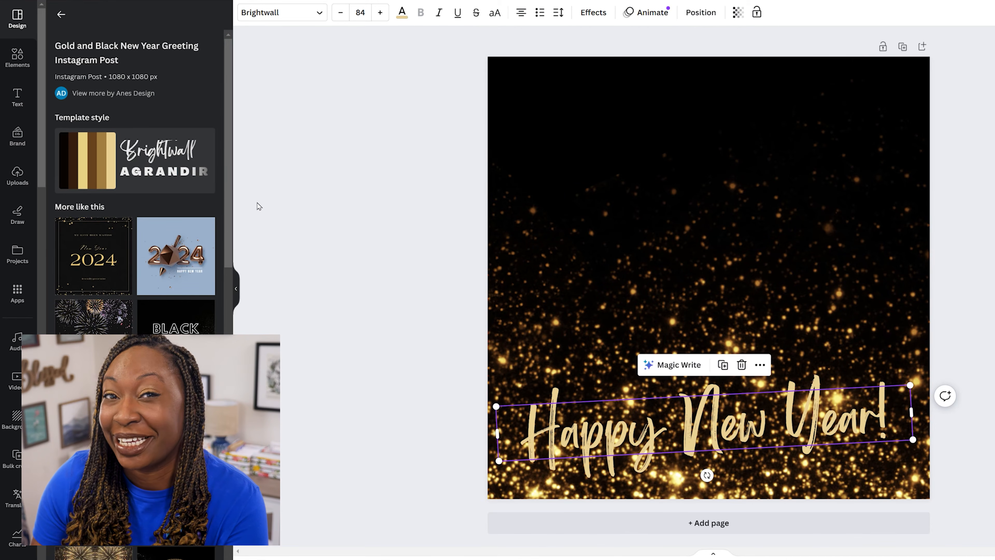
# Remove the background from the photo with both hands raised, taken from the Green Dress Images folder.
pyautogui.scroll(-5, 18, 415)
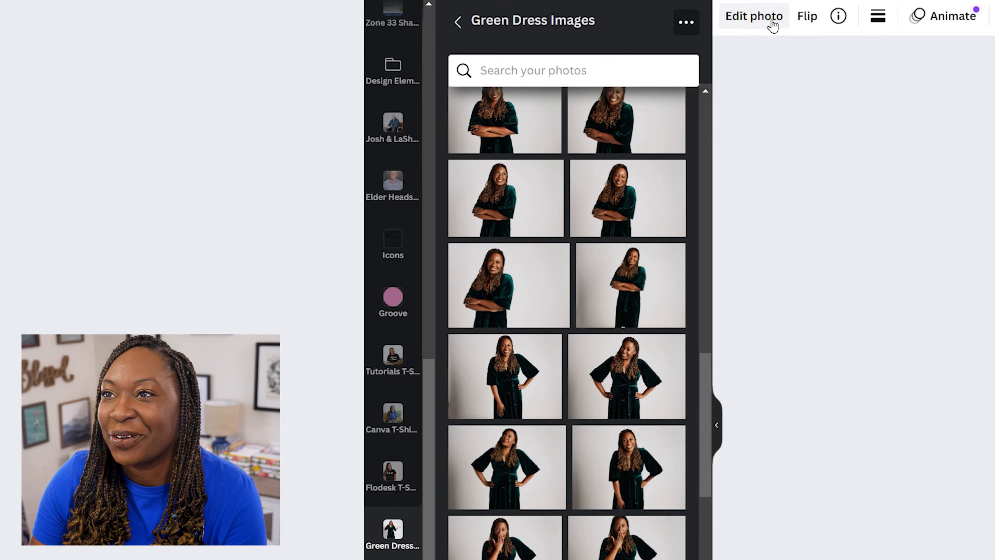
pyautogui.click(270, 15)
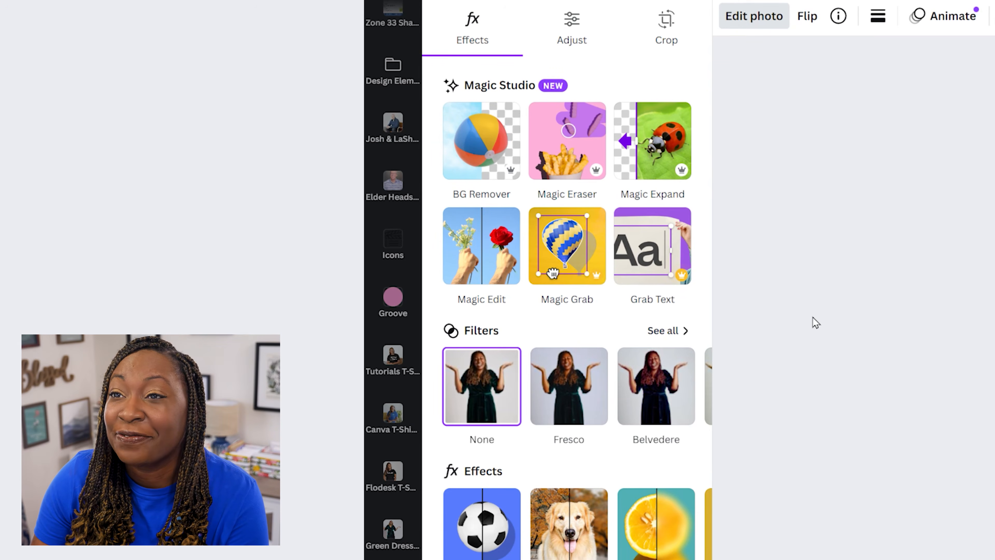
pyautogui.click(493, 164)
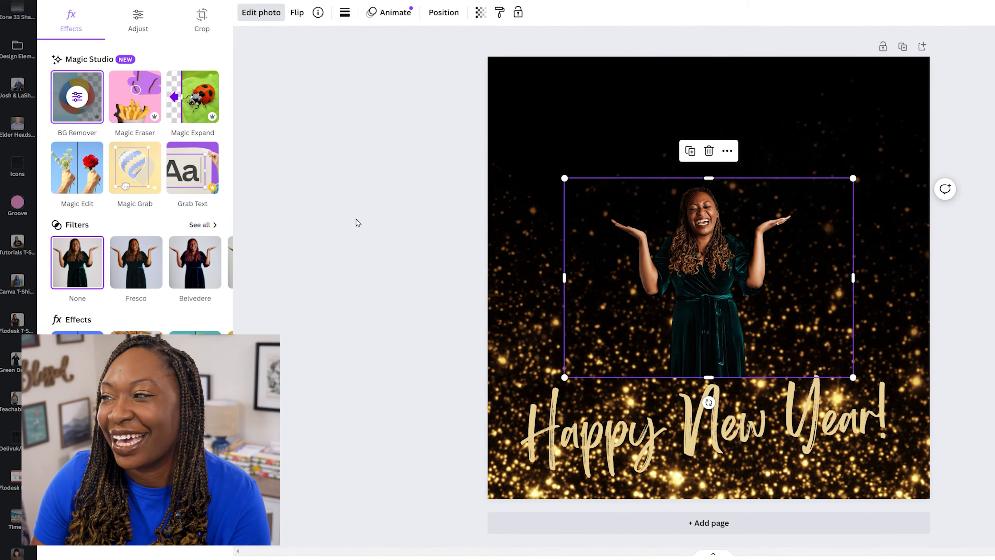
pyautogui.click(357, 223)
pyautogui.click(359, 224)
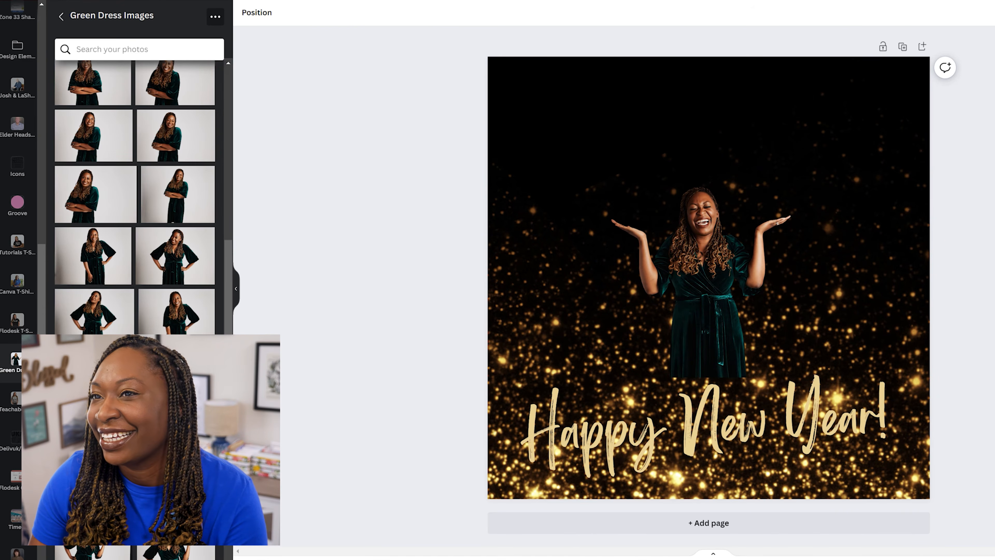
# Enlarge the photo cutout to about the page's width and centre it along the page's lower edge.
pyautogui.click(233, 289)
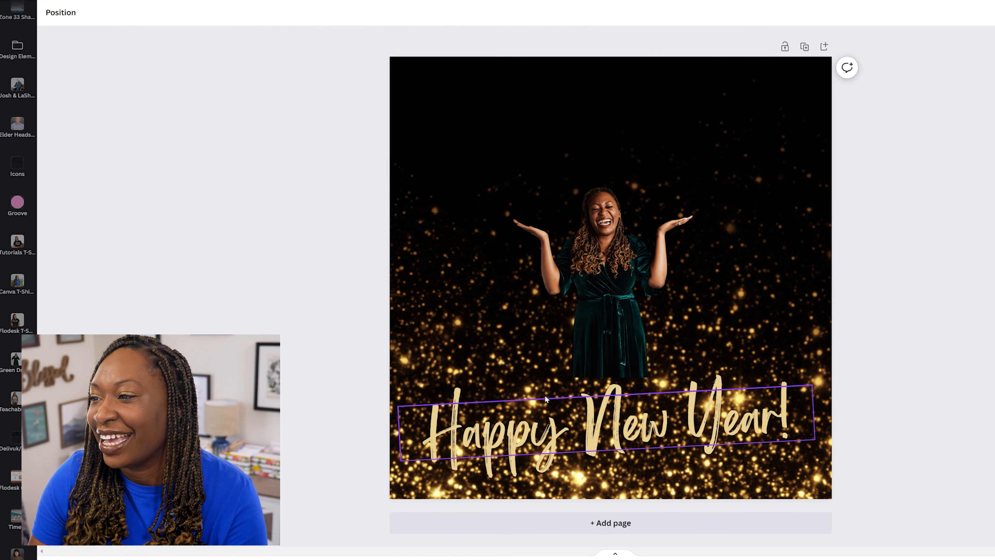
pyautogui.click(482, 365)
pyautogui.moveTo(466, 377); pyautogui.dragTo(287, 533)
pyautogui.moveTo(541, 281); pyautogui.dragTo(634, 278)
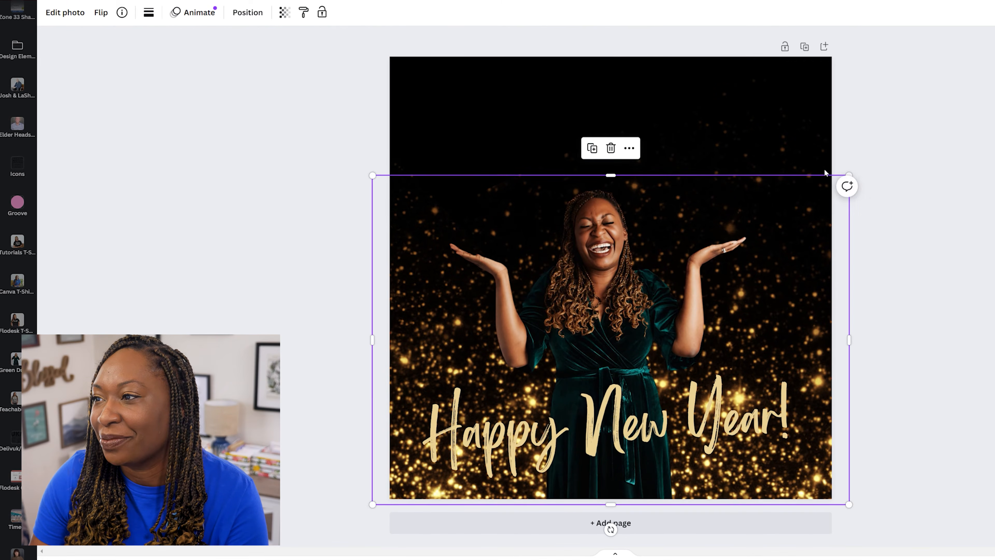
pyautogui.click(925, 132)
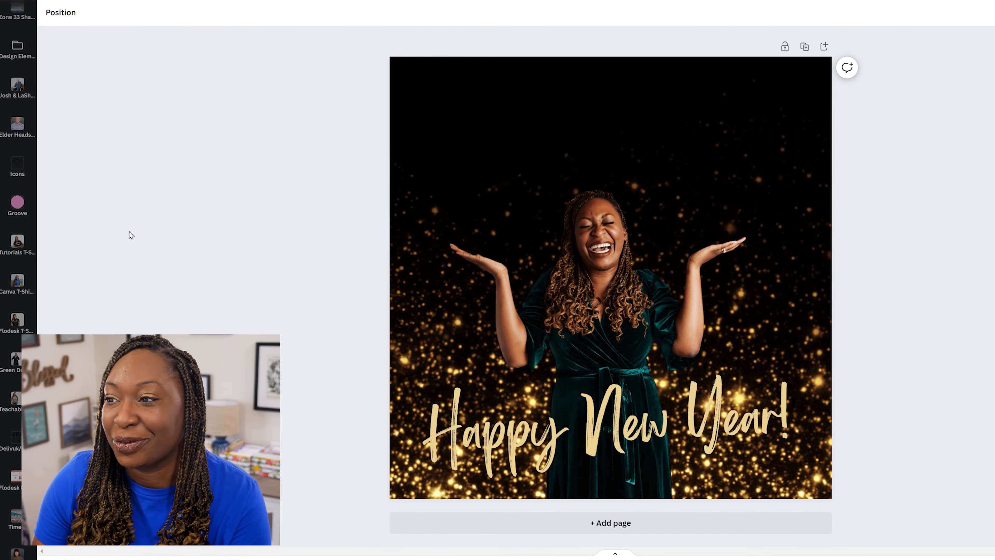
# Replace the "Happy New Year!" heading with "Views" and narrow its text box to fit the word.
pyautogui.doubleClick(546, 439)
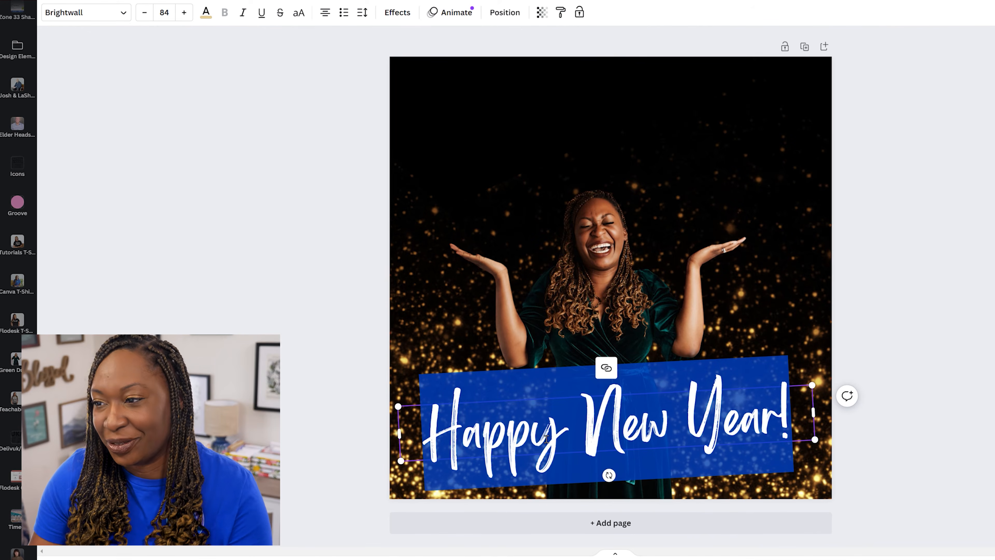
pyautogui.write('Views')
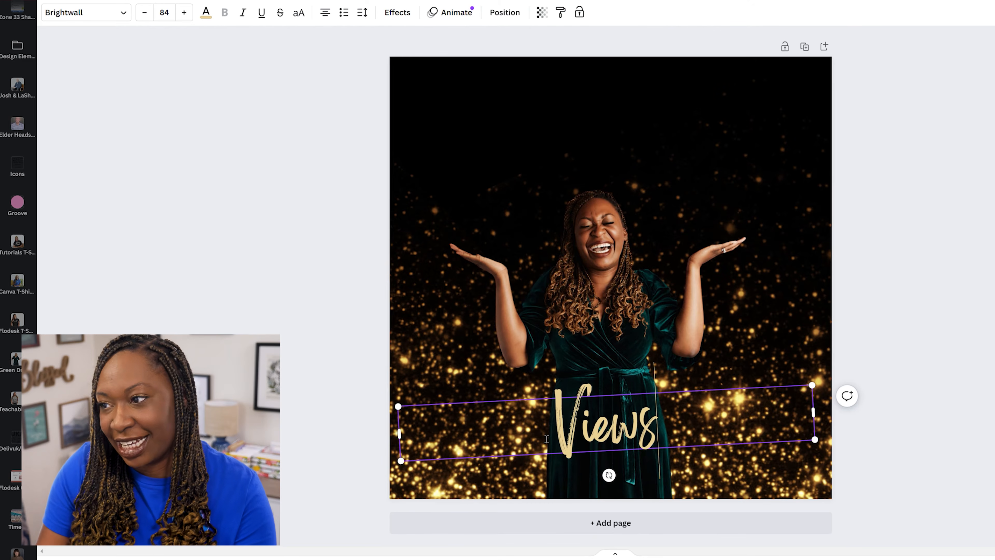
pyautogui.moveTo(399, 432); pyautogui.dragTo(686, 418)
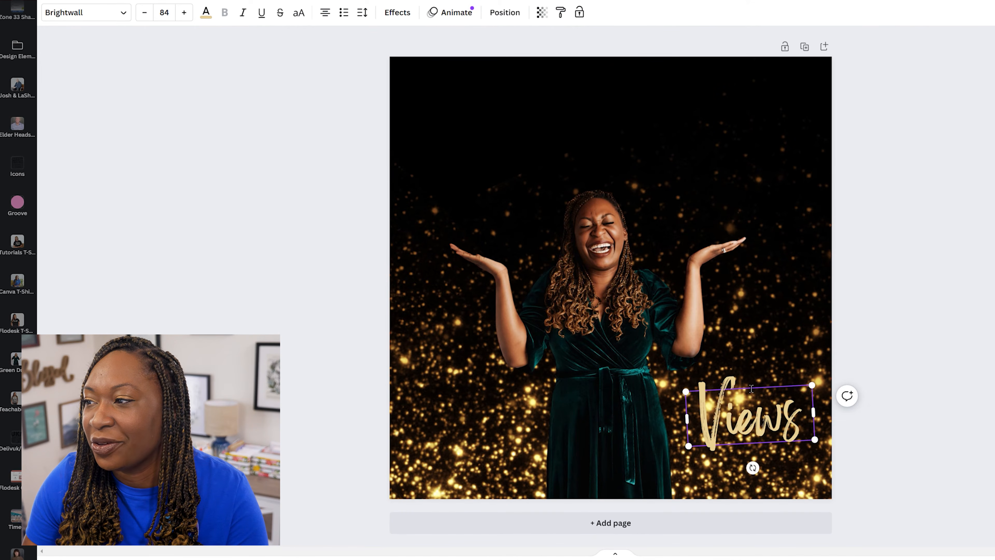
# Move the "Views" text above the raised hand on the photo's right side and enlarge it.
pyautogui.moveTo(777, 390); pyautogui.dragTo(768, 167)
pyautogui.moveTo(681, 224); pyautogui.dragTo(640, 243)
pyautogui.moveTo(731, 204); pyautogui.dragTo(740, 200)
pyautogui.click(936, 282)
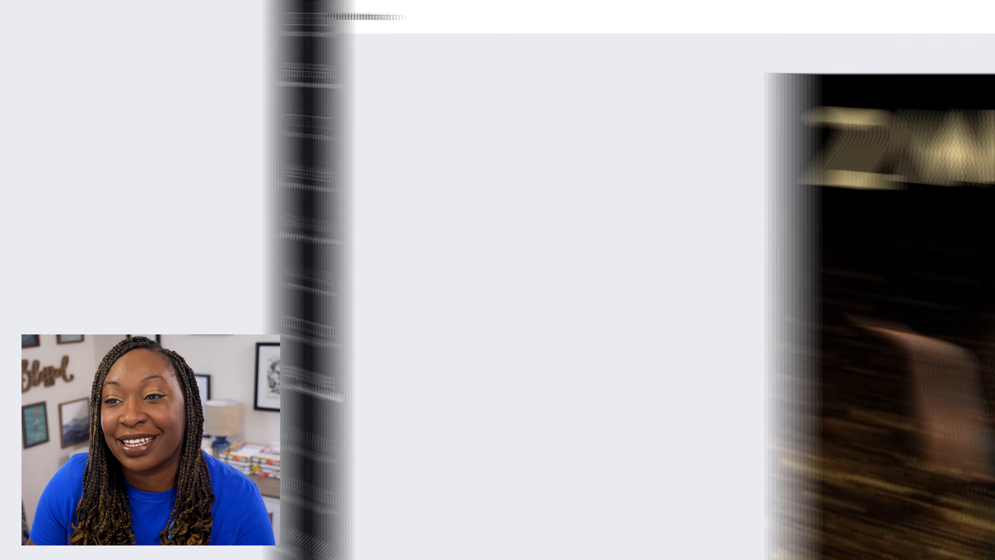
# Find the Magic Morph app among the apps and open it for this design.
pyautogui.click(25, 294)
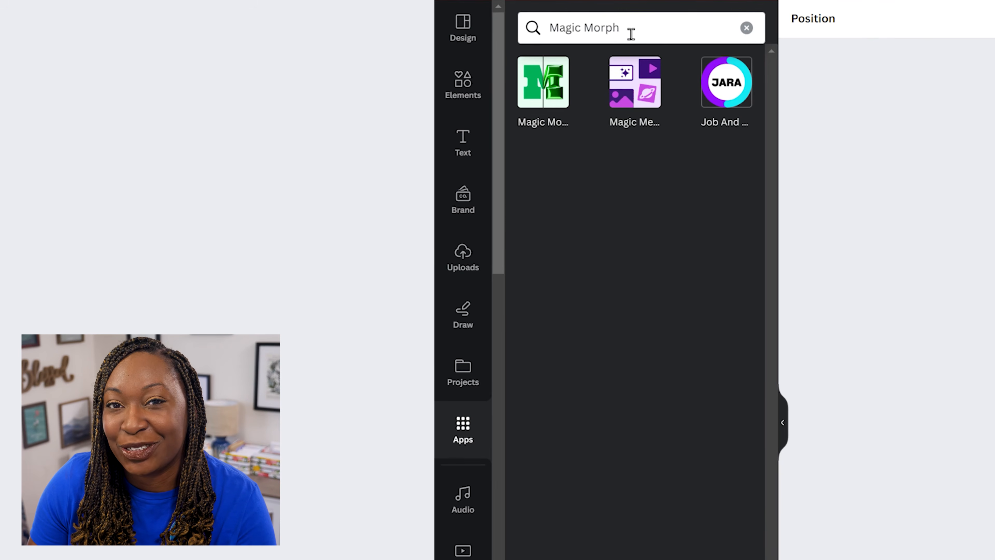
pyautogui.click(547, 93)
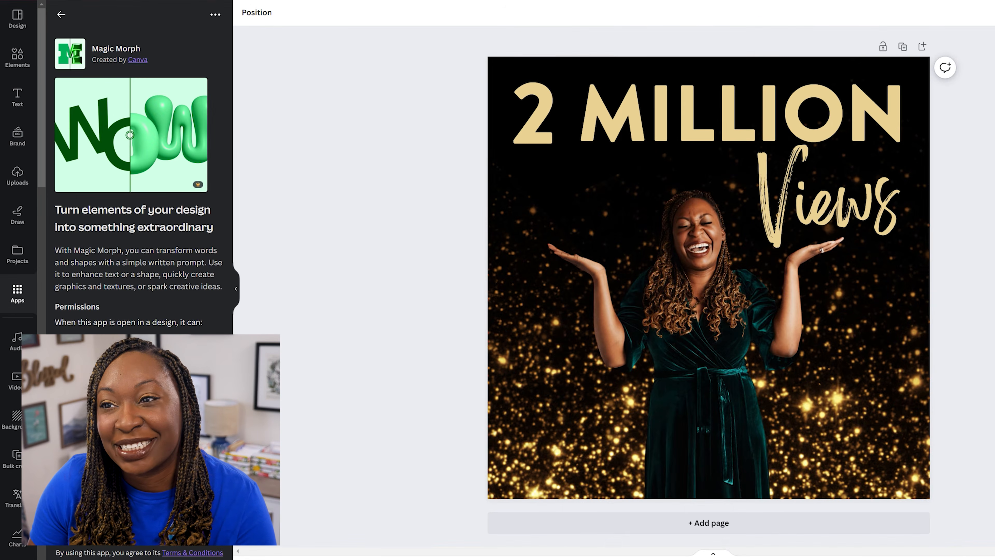
pyautogui.click(139, 531)
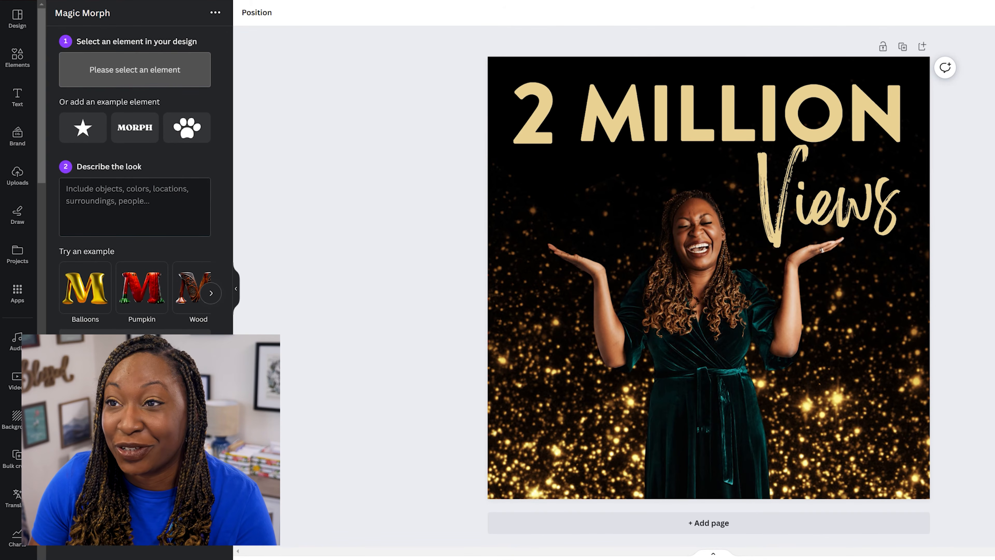
# Generate Magic Morph versions of the "2" using the description "Gold foil balloon".
pyautogui.click(530, 137)
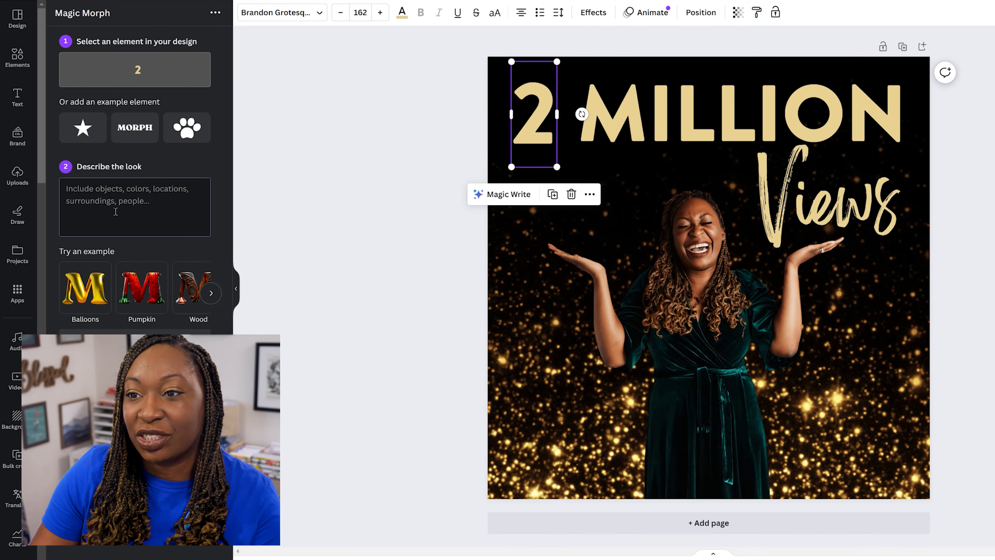
pyautogui.write('Gra')
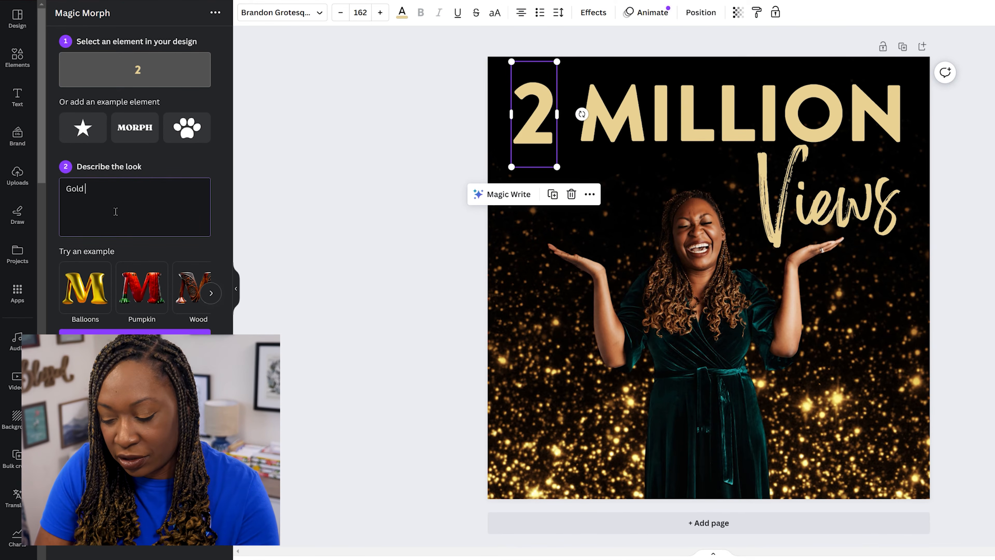
pyautogui.write('balloon')
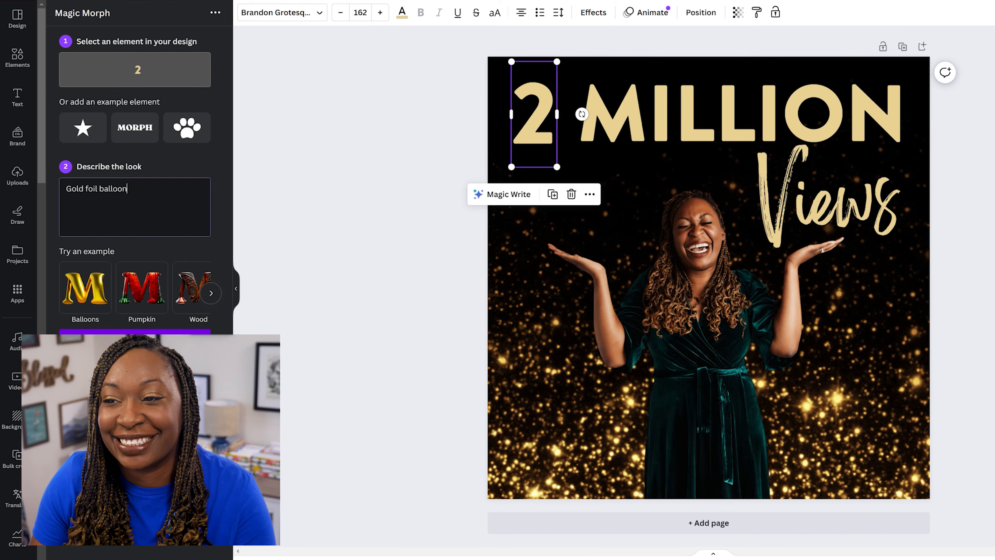
pyautogui.click(134, 339)
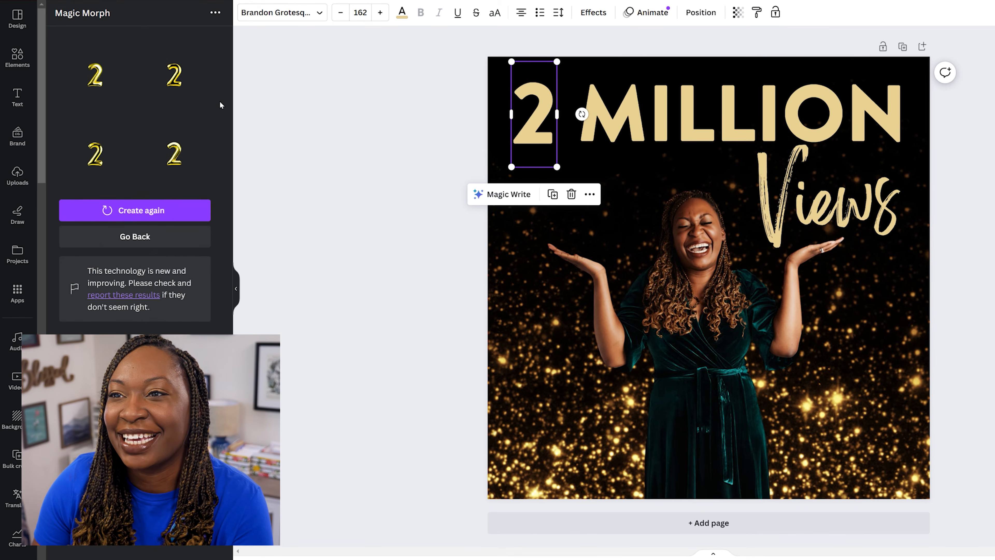
# Replace the plain "2" with the third generated balloon version, enlarged and placed in front of "MILLION".
pyautogui.click(100, 157)
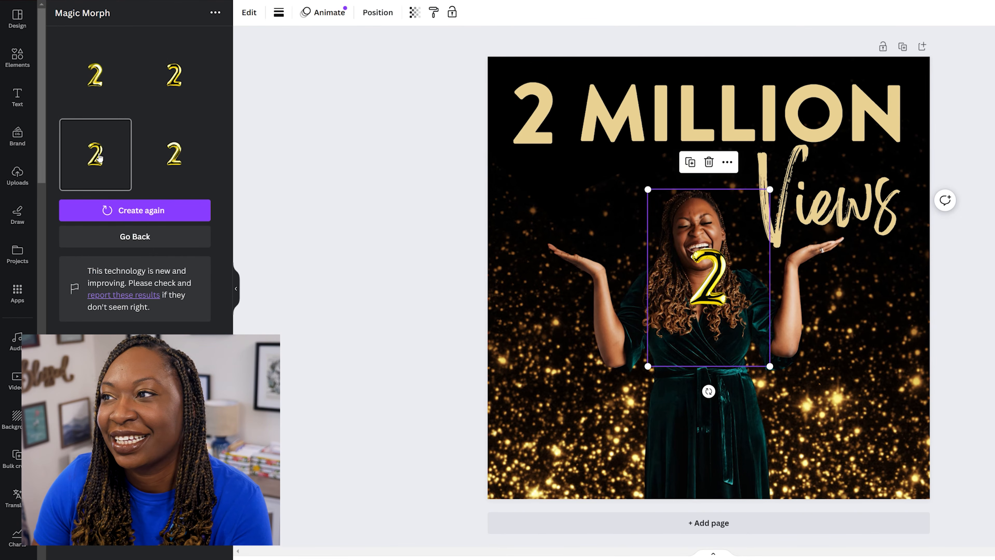
pyautogui.click(547, 148)
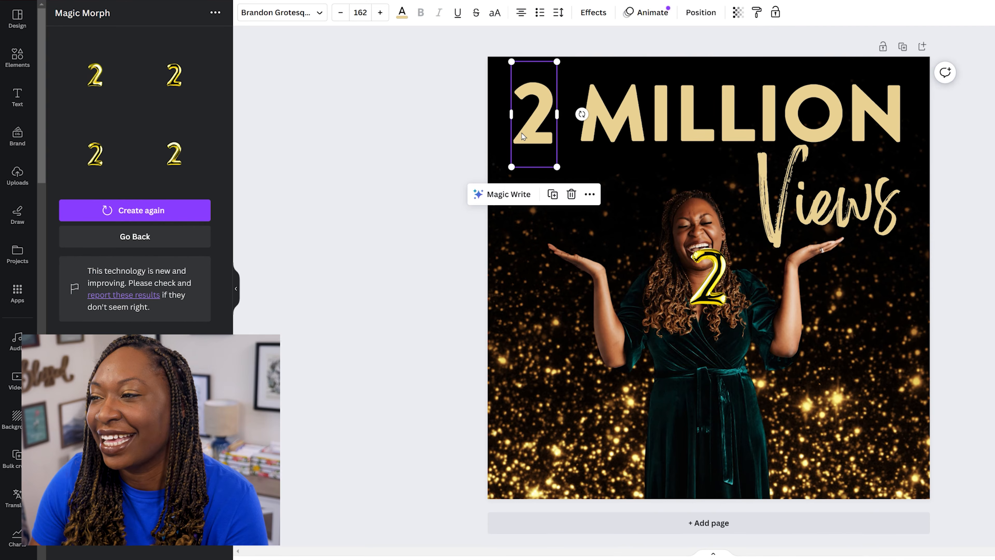
pyautogui.press('Delete')
pyautogui.moveTo(708, 281); pyautogui.dragTo(554, 136)
pyautogui.moveTo(601, 216); pyautogui.dragTo(701, 361)
pyautogui.moveTo(604, 222); pyautogui.dragTo(555, 159)
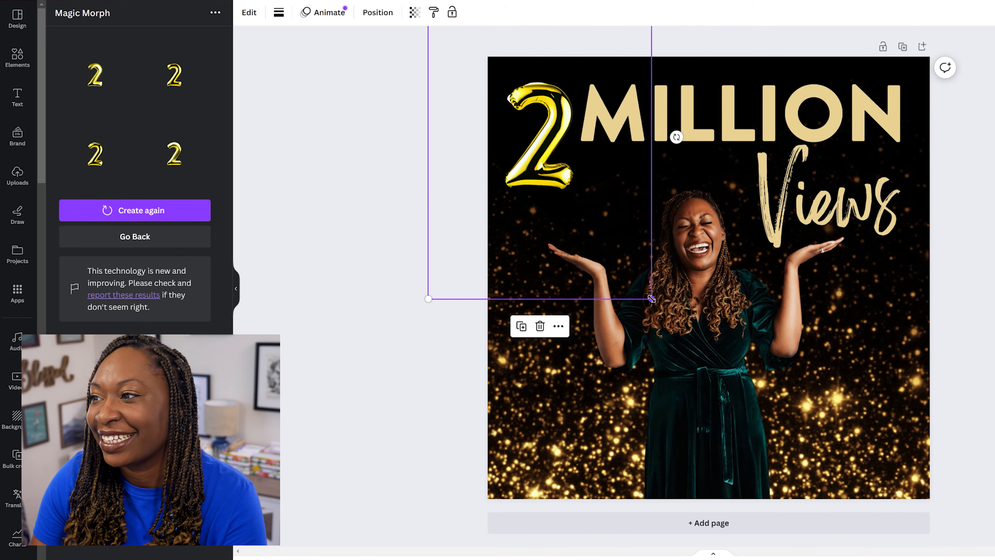
# Generate Magic Morph versions of "MILLION" with the description "Gold foil balloon" and add the first result to the design.
pyautogui.click(682, 133)
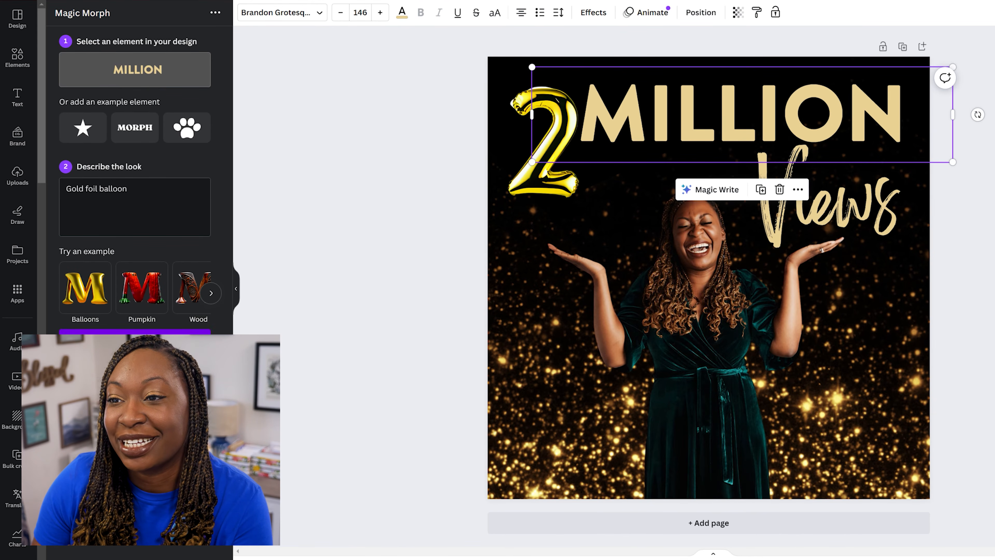
pyautogui.click(135, 339)
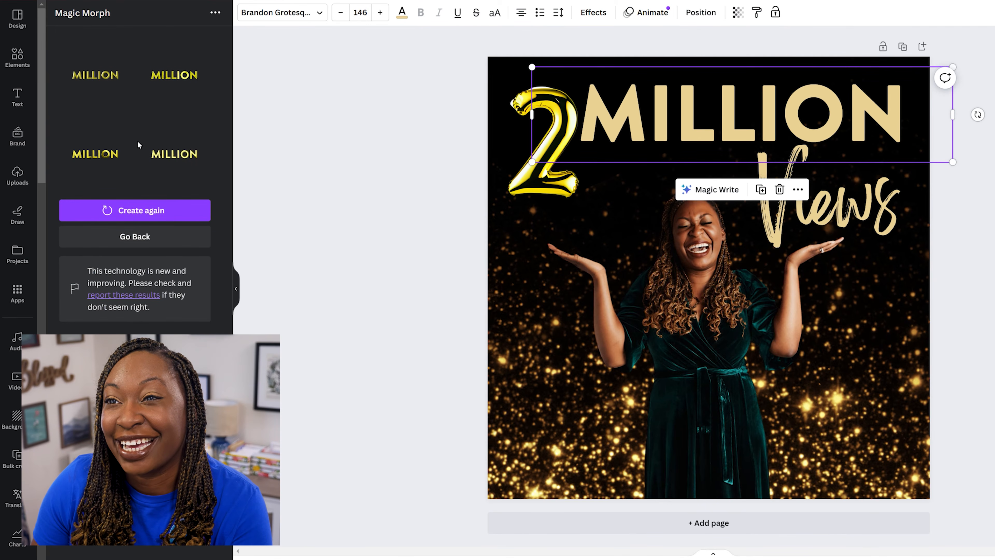
pyautogui.click(102, 73)
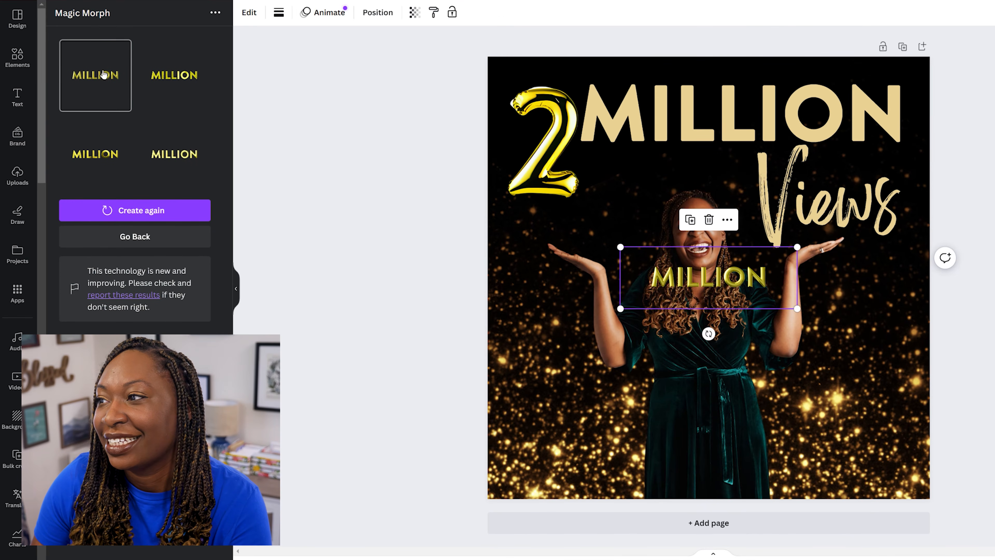
# Delete the plain "MILLION" text from the design.
pyautogui.moveTo(189, 100); pyautogui.dragTo(744, 133)
pyautogui.click(755, 136)
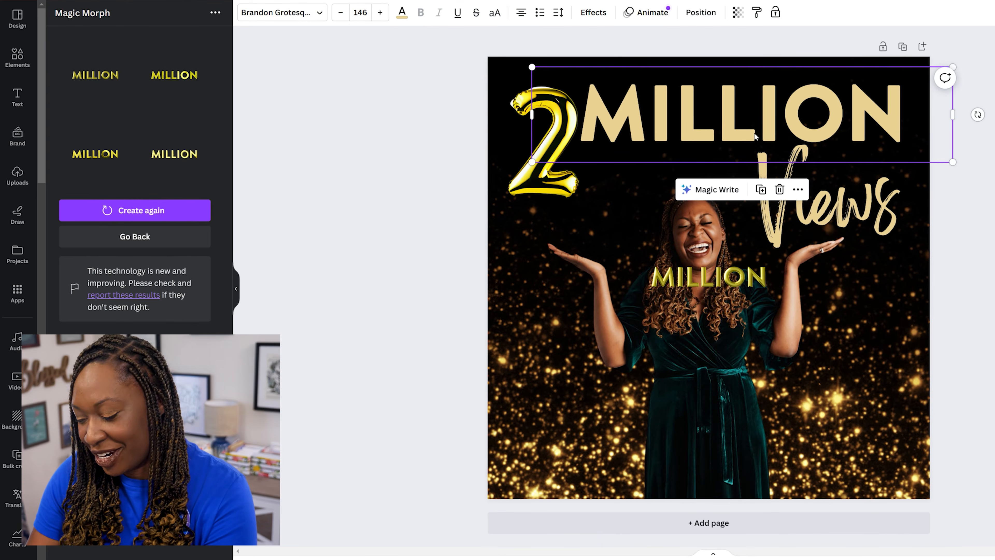
pyautogui.click(442, 211)
pyautogui.click(790, 97)
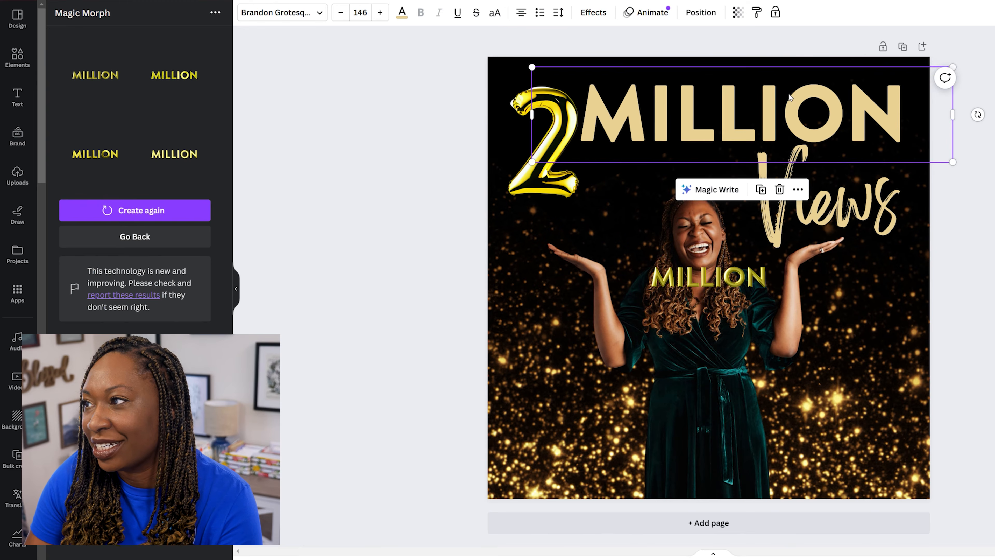
pyautogui.click(779, 190)
# Position the balloon "MILLION" beside the balloon "2" and enlarge it to fill the remaining width of the page.
pyautogui.click(709, 276)
pyautogui.moveTo(708, 276); pyautogui.dragTo(661, 112)
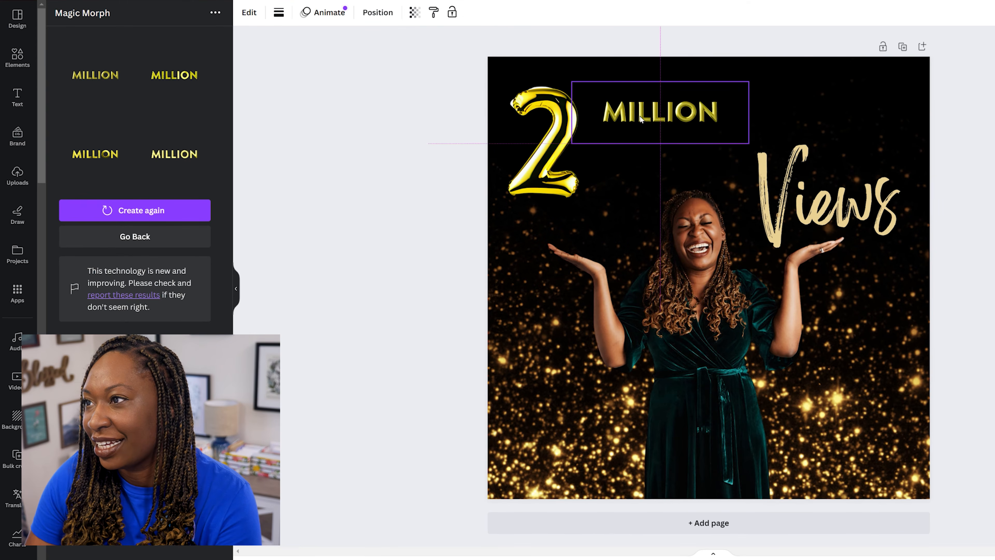
pyautogui.moveTo(749, 143); pyautogui.dragTo(991, 271)
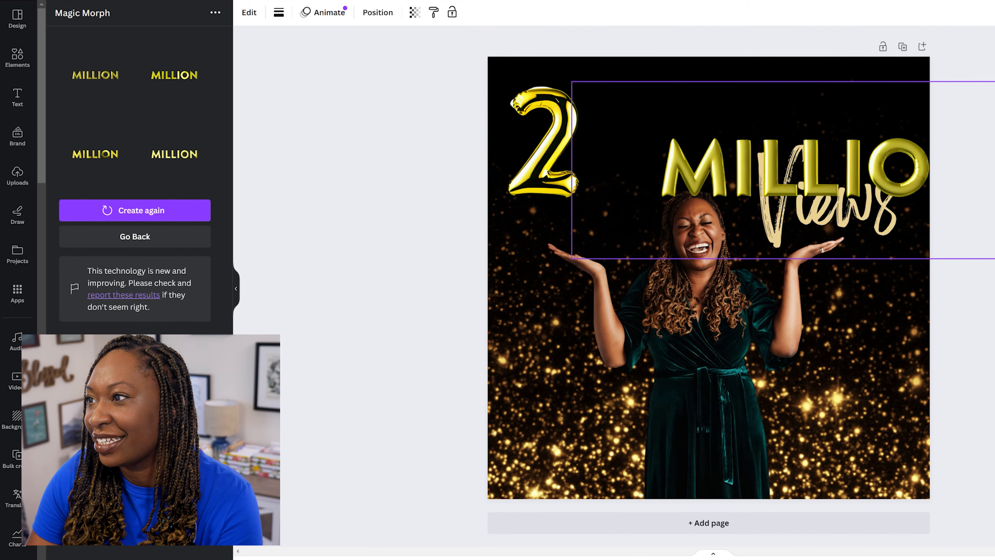
pyautogui.moveTo(741, 153); pyautogui.dragTo(638, 113)
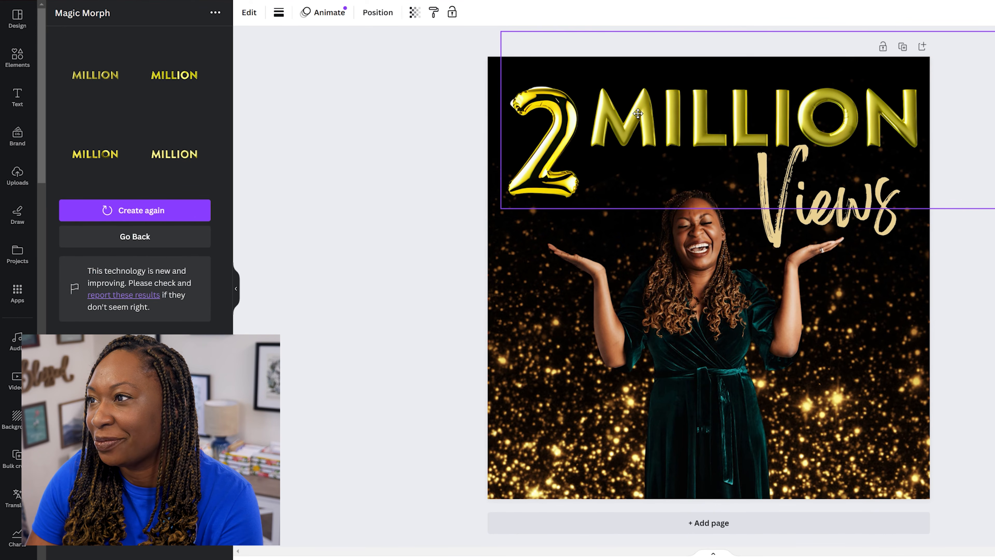
pyautogui.click(963, 300)
pyautogui.click(510, 188)
pyautogui.moveTo(558, 183)
pyautogui.mouseDown()
pyautogui.moveTo(575, 252)
pyautogui.moveTo(575, 173)
pyautogui.mouseUp()
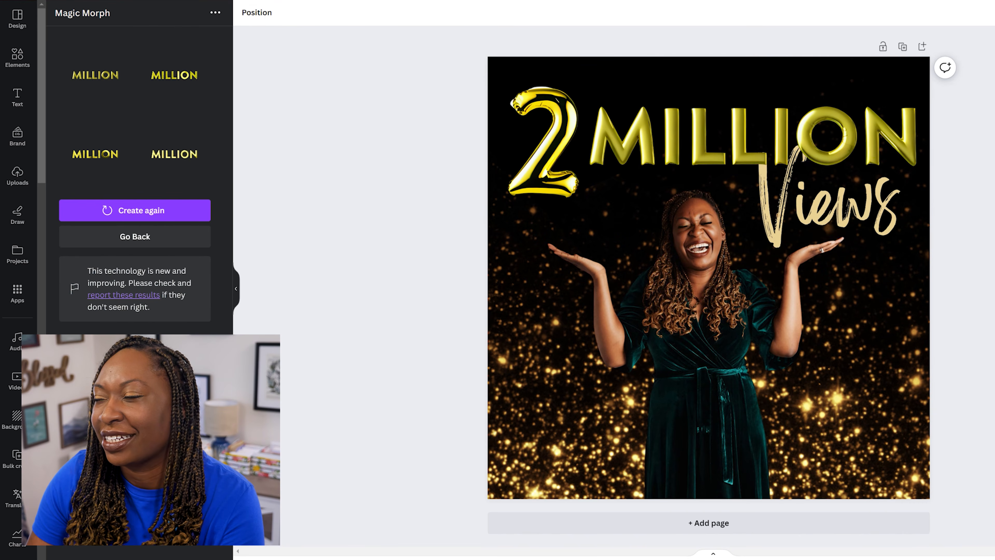
# Shift the "Views" text and the woman's photo cutout slightly downward beneath the balloon "MILLION".
pyautogui.moveTo(892, 229); pyautogui.dragTo(890, 253)
pyautogui.moveTo(714, 346); pyautogui.dragTo(721, 354)
pyautogui.click(984, 290)
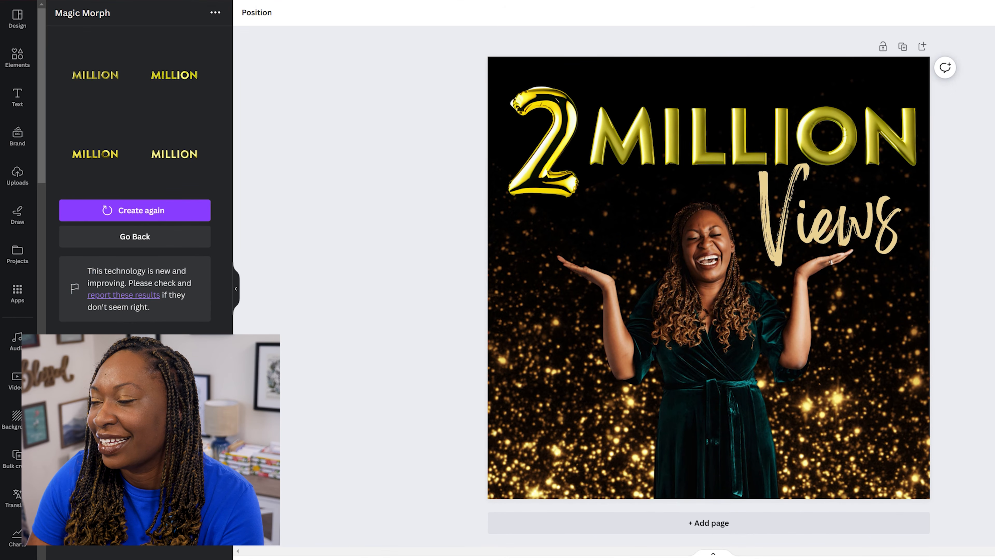